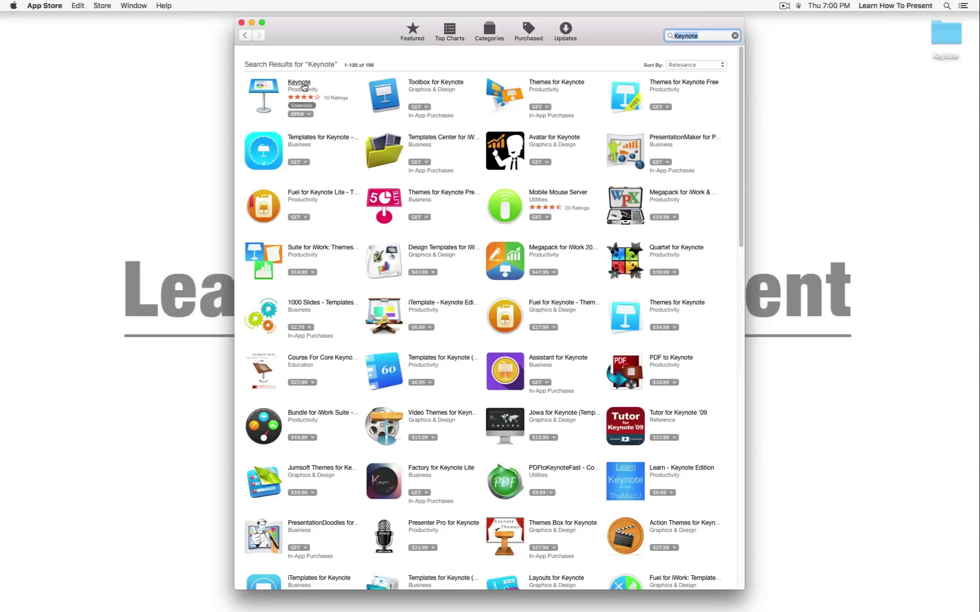
Look through Keynote's product page in the App Store search results, and close the store window
left_click(304, 85)
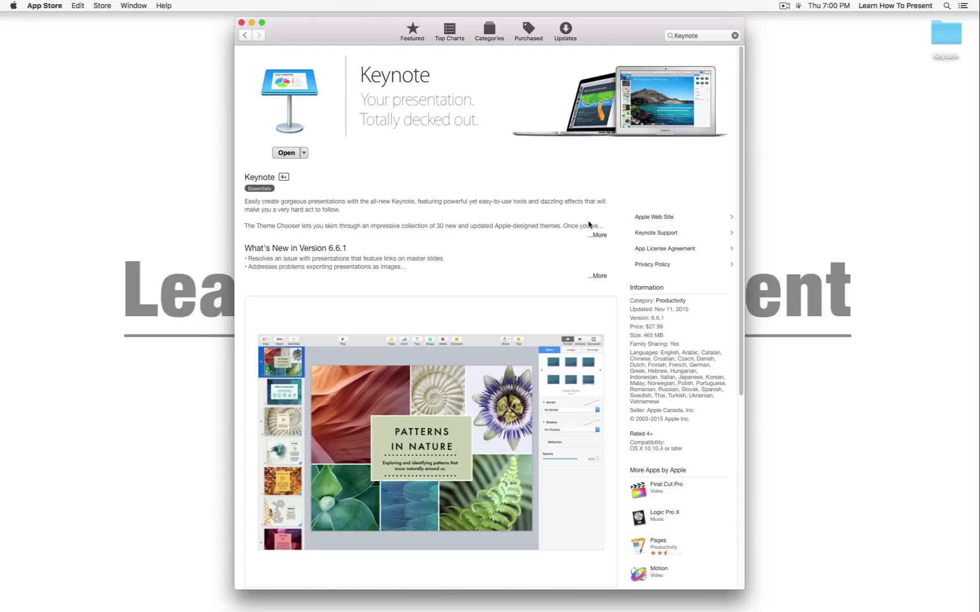
scroll(459, 324, "down", 5)
scroll(460, 324, "up", 5)
left_click(242, 22)
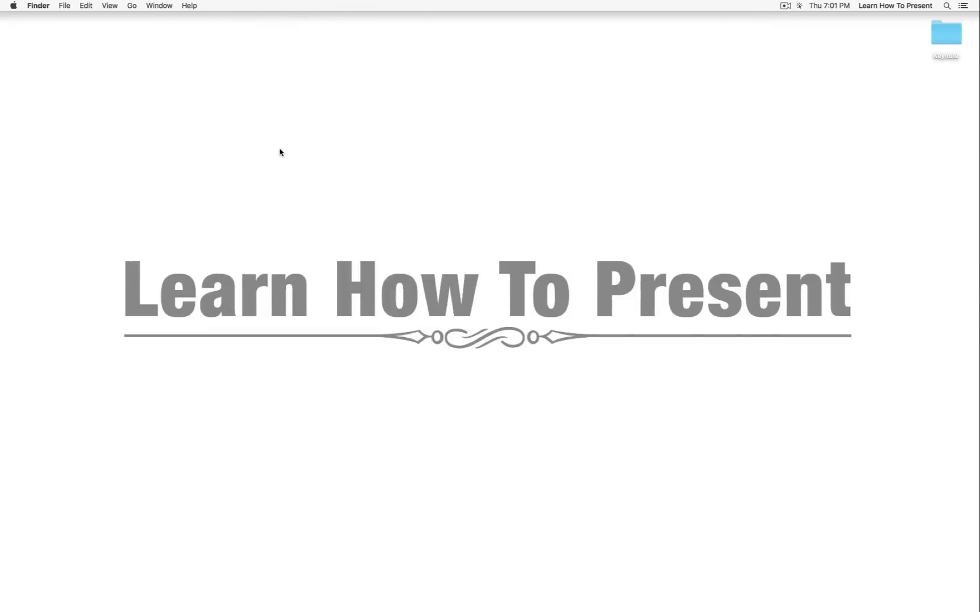
Launch Keynote, highlight the White theme and browse the standard-format themes
mouse_move(414, 610)
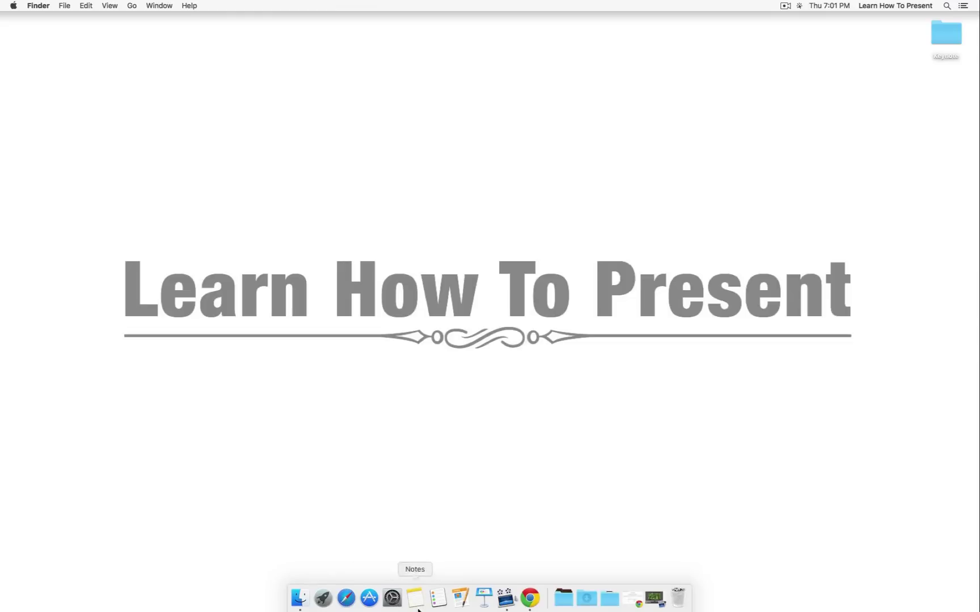
left_click(482, 600)
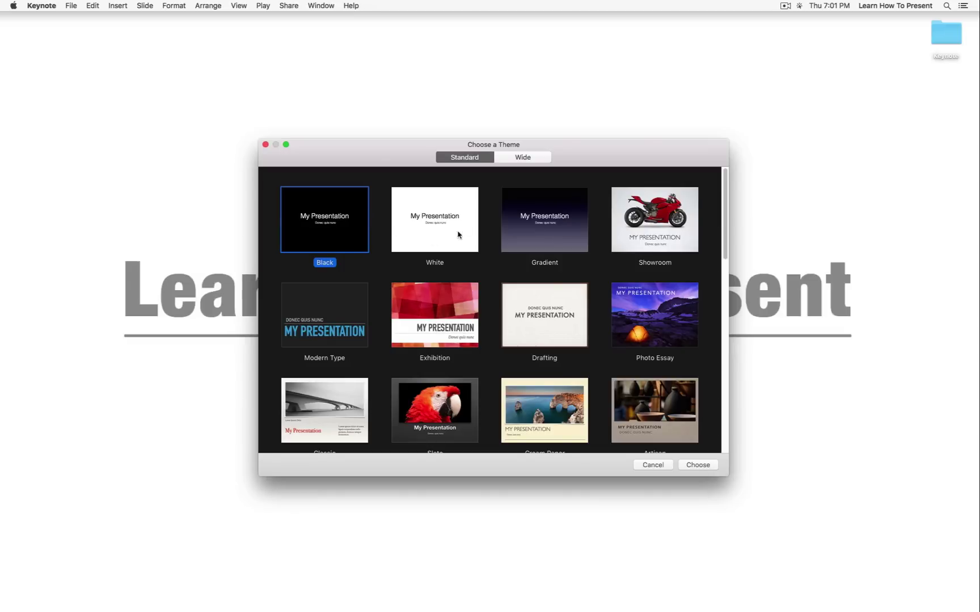
left_click(428, 233)
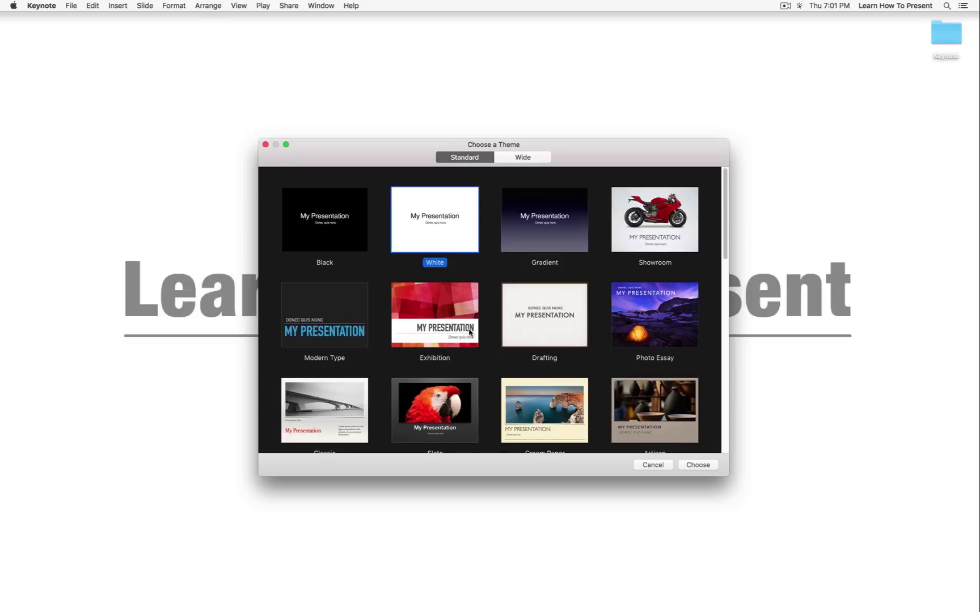
scroll(469, 330, "down", 5)
scroll(470, 330, "up", 4)
Compare the Standard and Wide versions of the themes, and dismiss the theme chooser without choosing one
left_click(525, 159)
left_click(460, 158)
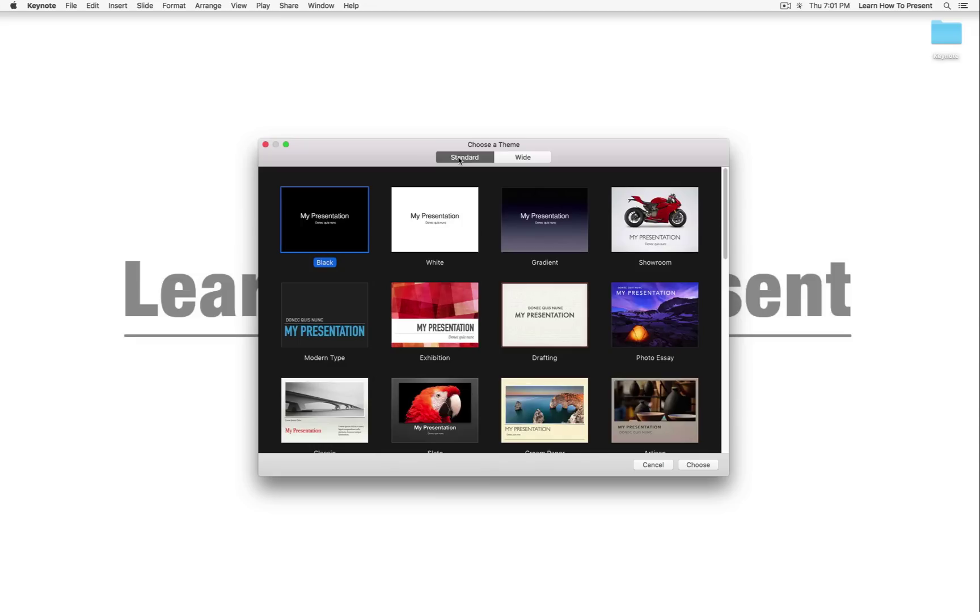
left_click(519, 158)
left_click(464, 159)
left_click(506, 160)
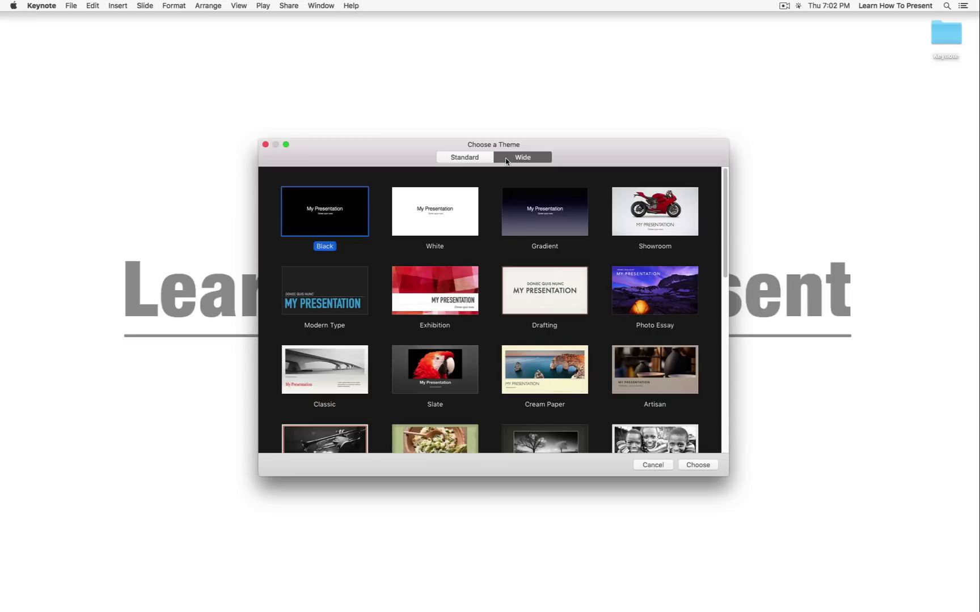
left_click(647, 466)
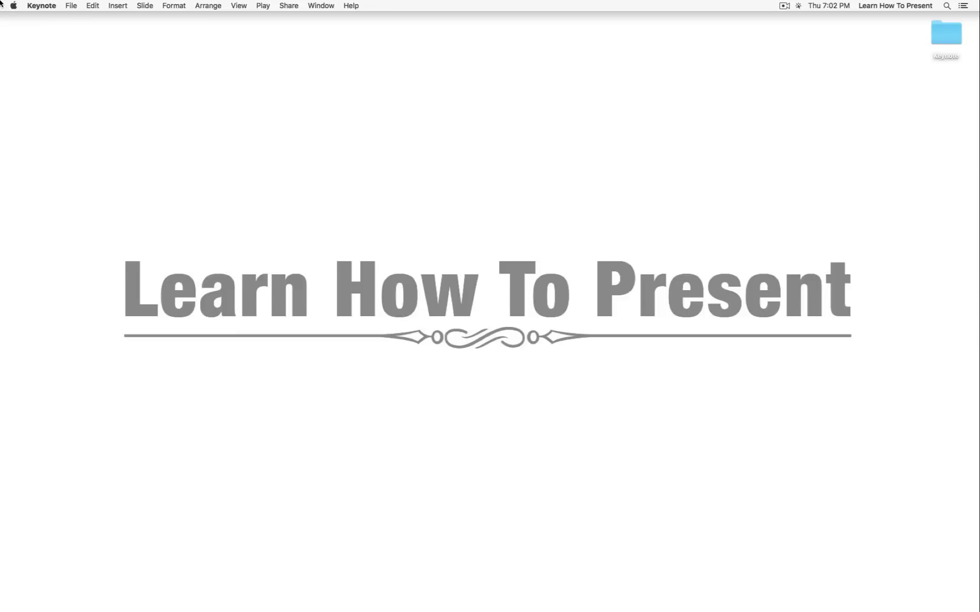
In Keynote's general preferences, set new documents to use the Gradient theme instead of showing the theme chooser
left_click(41, 6)
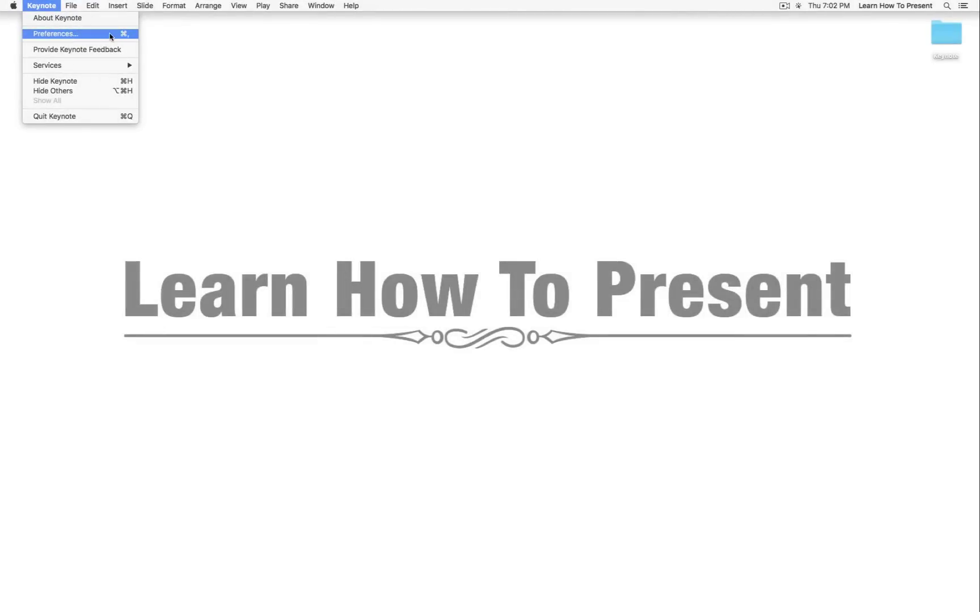
left_click(111, 35)
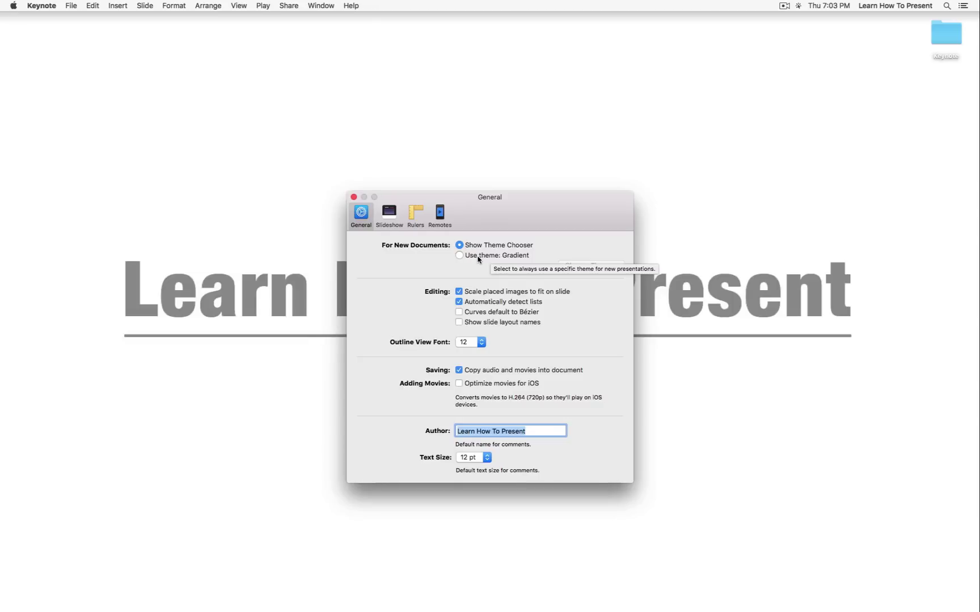
left_click(478, 256)
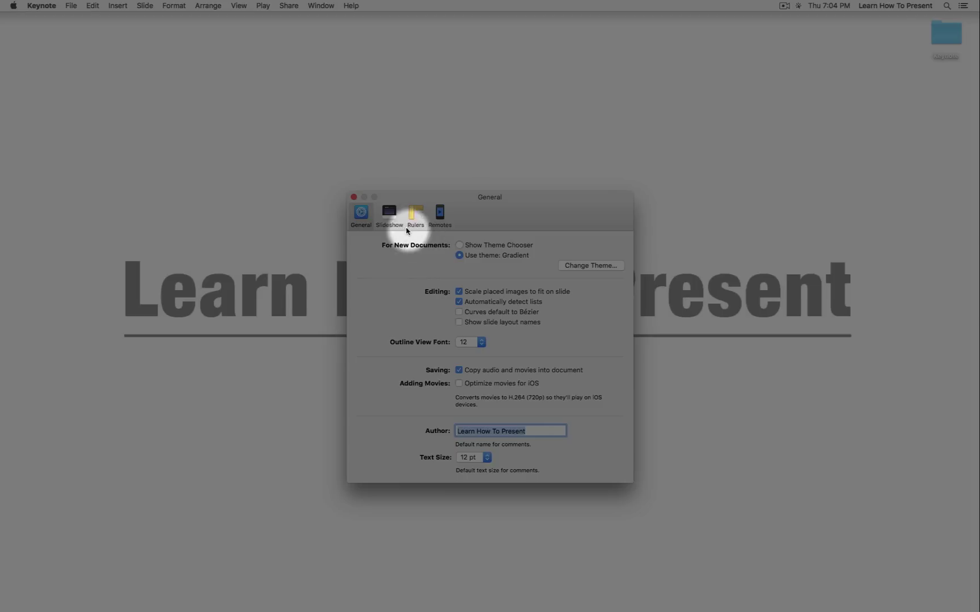
Review the Slideshow and Rulers preferences, including the available ruler units, without changing the unit
left_click(388, 214)
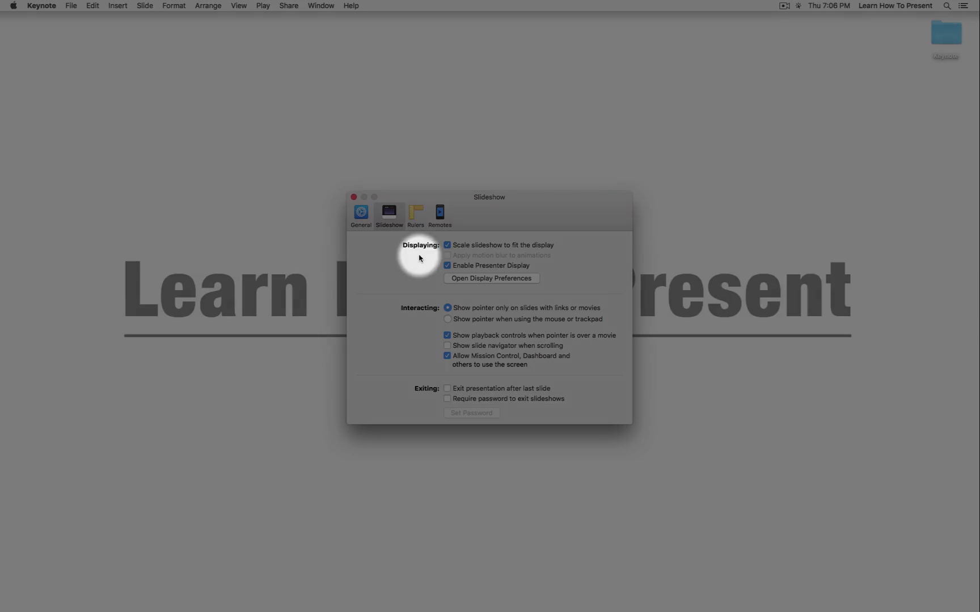
left_click(416, 216)
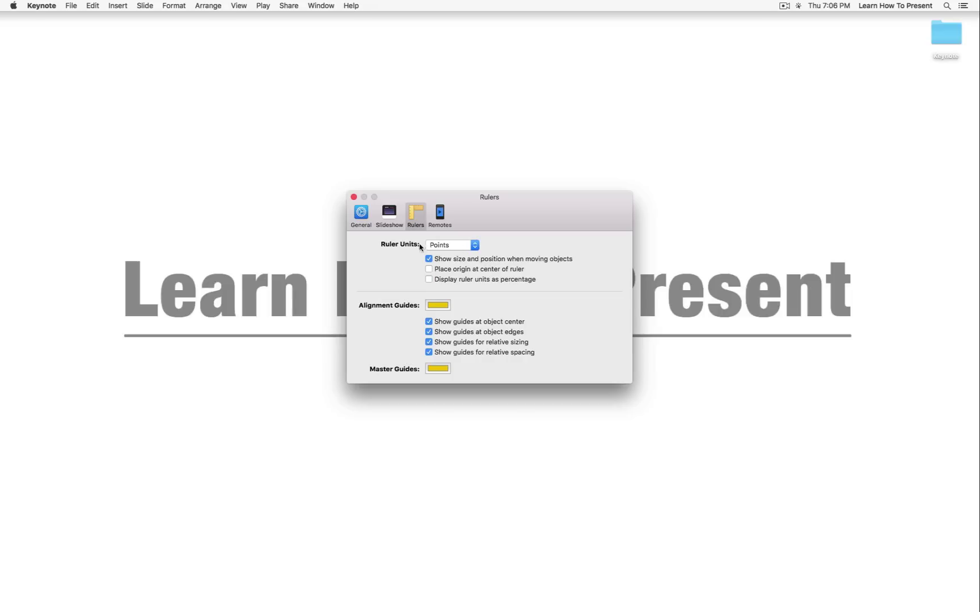
left_click(429, 245)
left_click(491, 244)
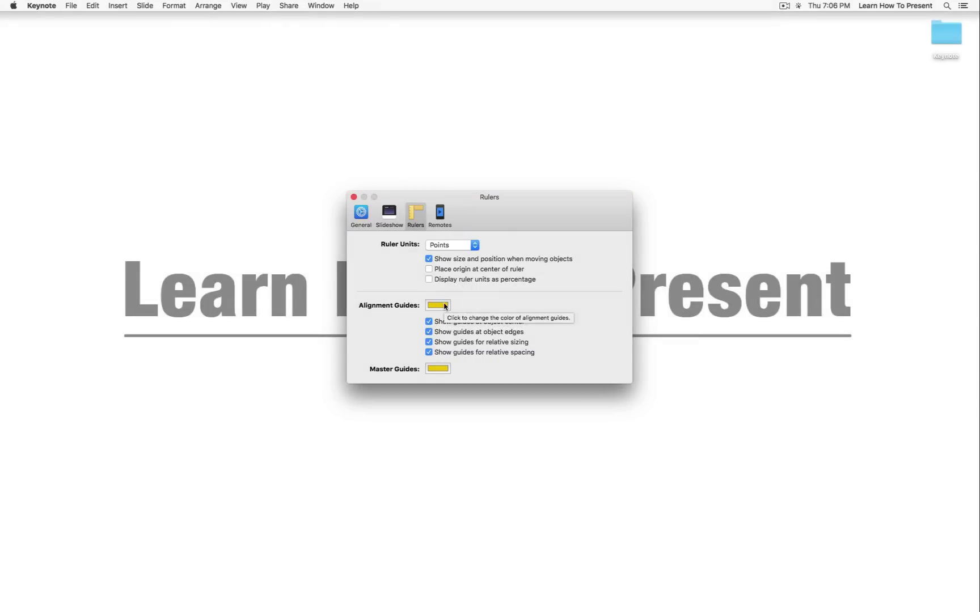
View the color choices for the alignment guides without picking one, and display the Remotes preferences
left_click(444, 306)
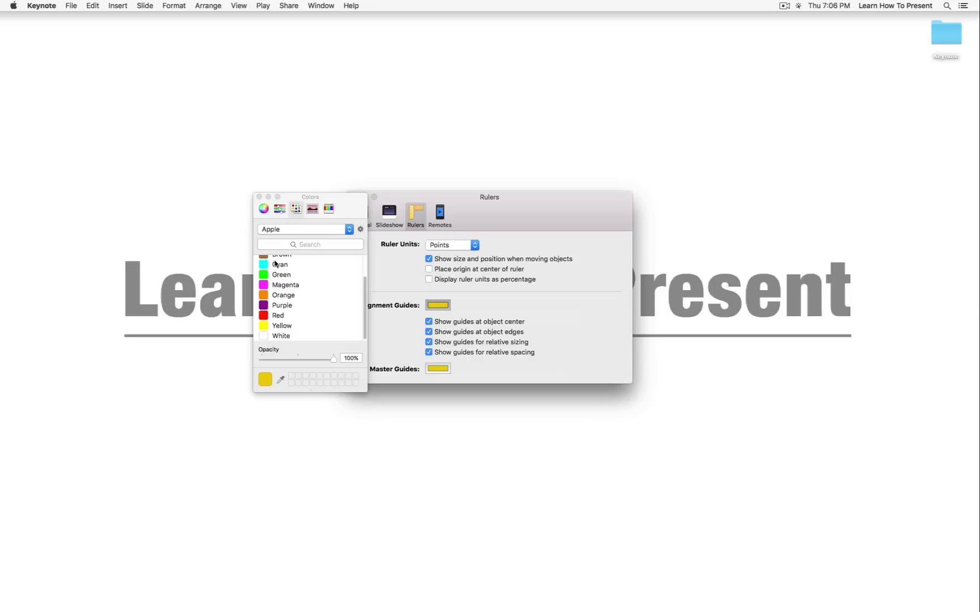
scroll(286, 296, "up", 1)
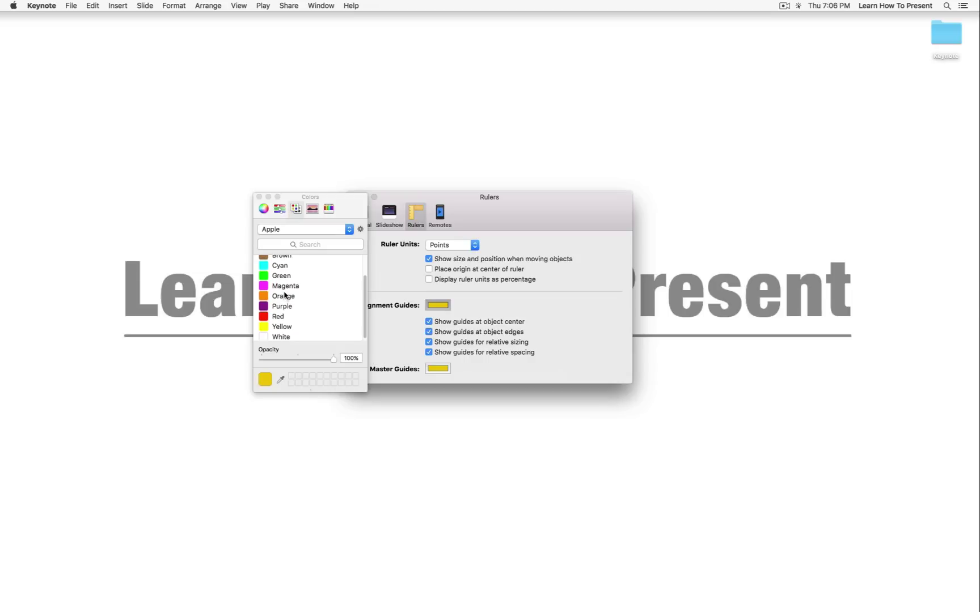
left_click(259, 196)
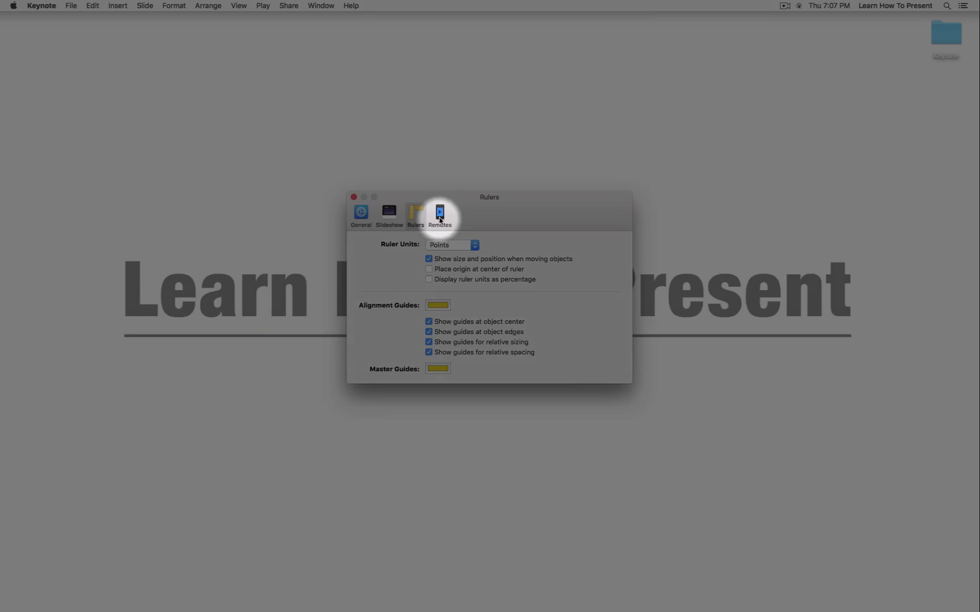
left_click(440, 218)
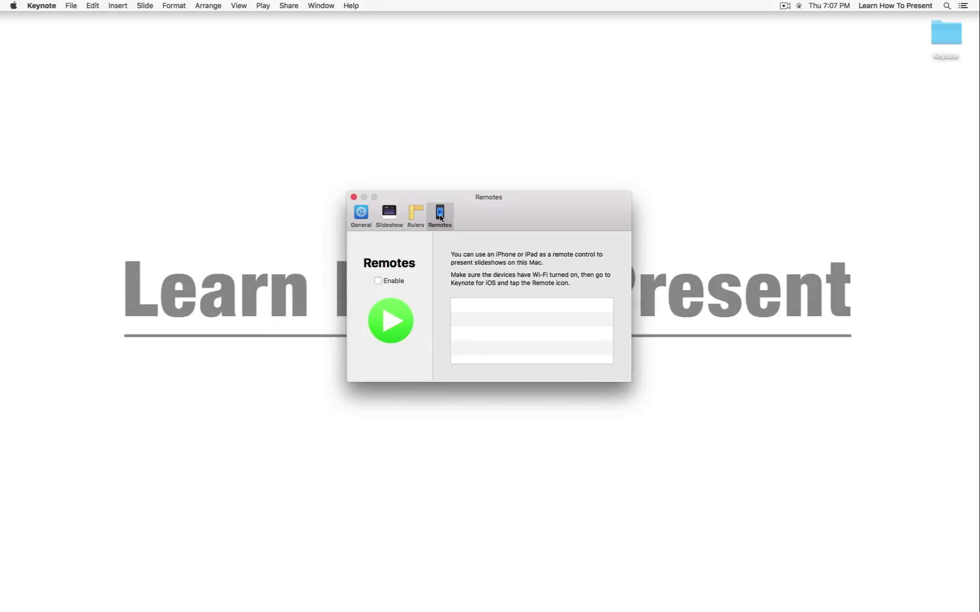
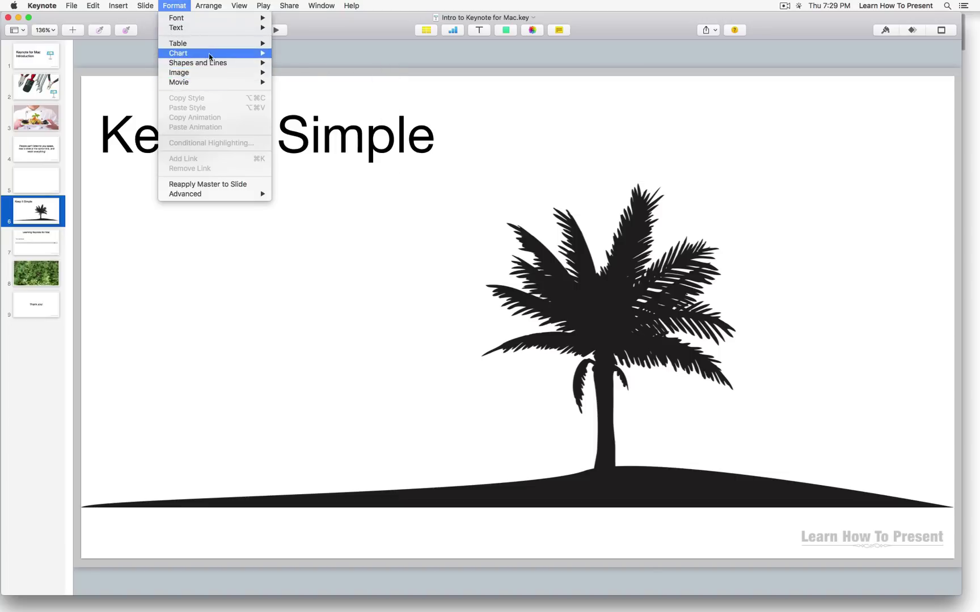
Review the object arrangement commands and the presentation view options, such as Navigator, Slide Only, Light Table and Outline
left_click(316, 21)
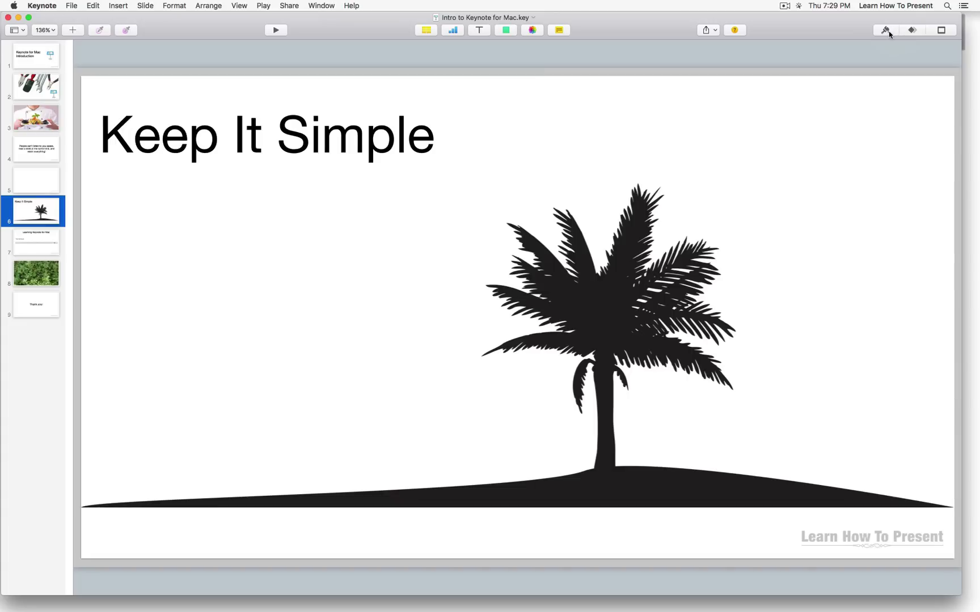
left_click(205, 6)
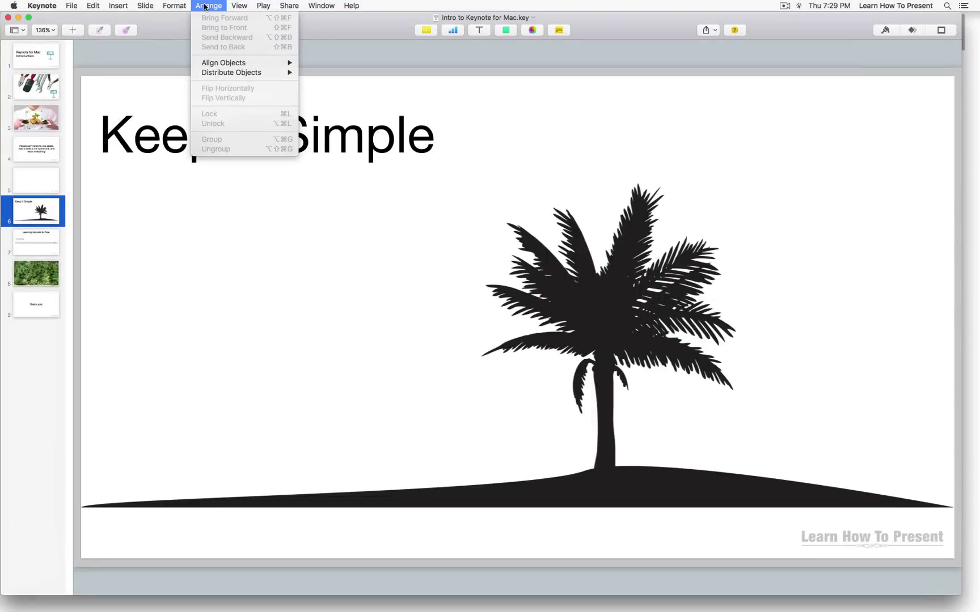
mouse_move(239, 5)
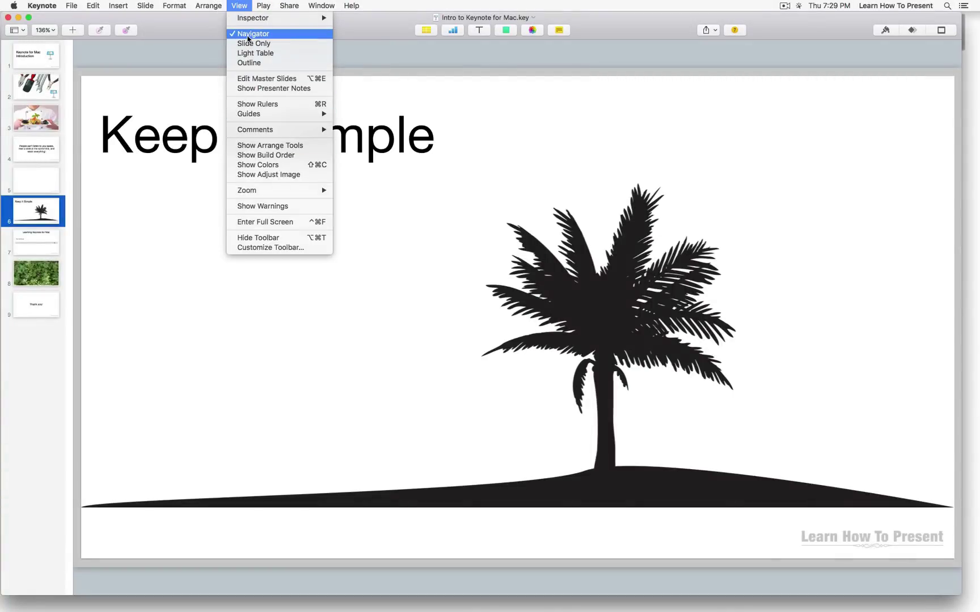
left_click(195, 25)
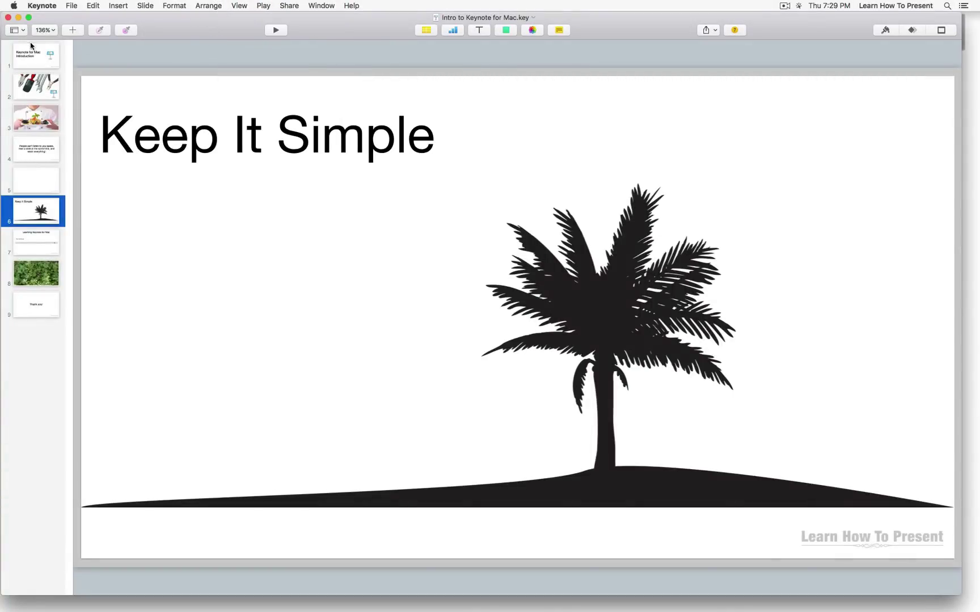
left_click(17, 30)
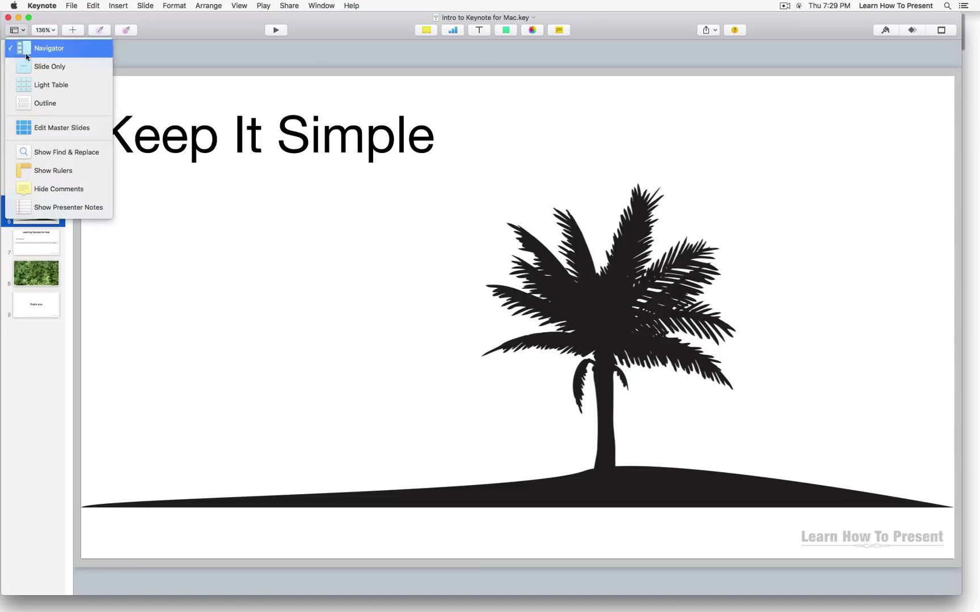
left_click(155, 32)
left_click(247, 7)
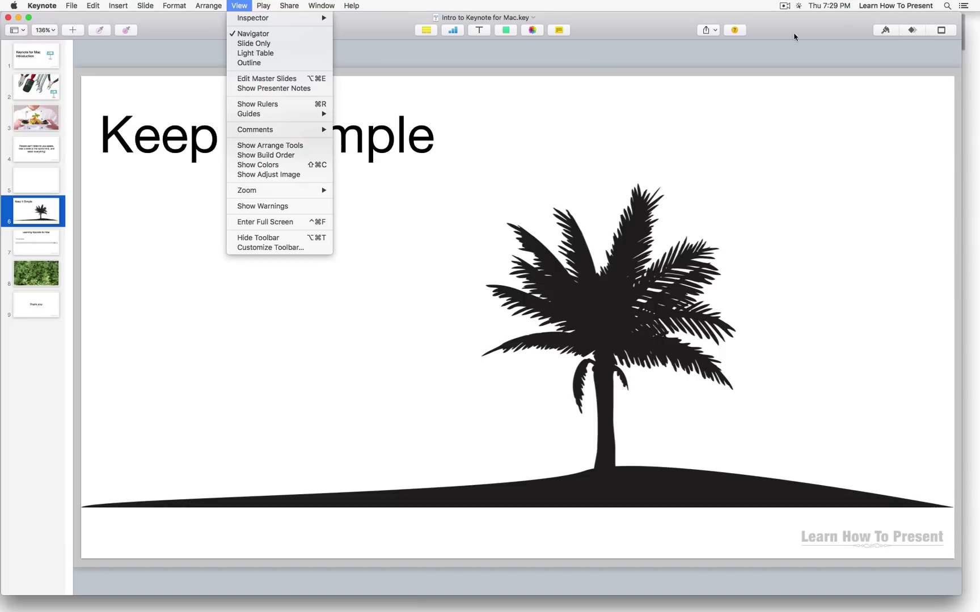
left_click(347, 26)
Review the commands for playing, recording and rehearsing the slideshow, and the options for sharing the presentation
left_click(264, 6)
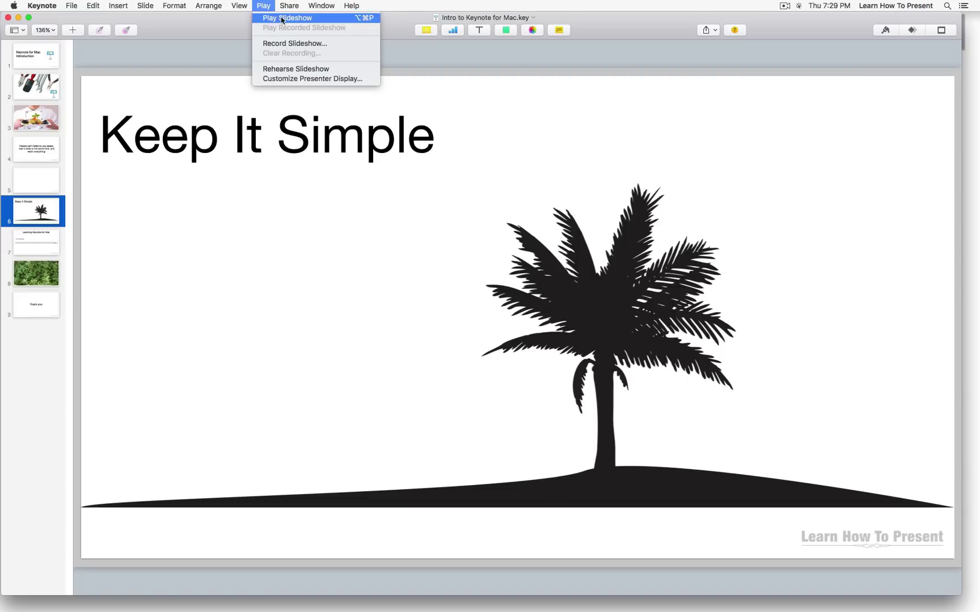
left_click(238, 22)
left_click(263, 7)
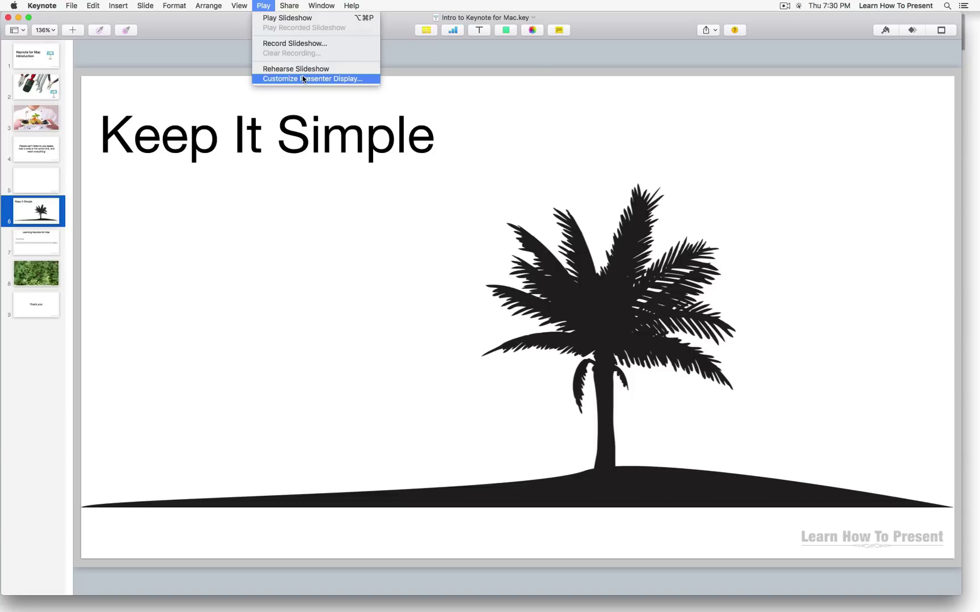
mouse_move(292, 6)
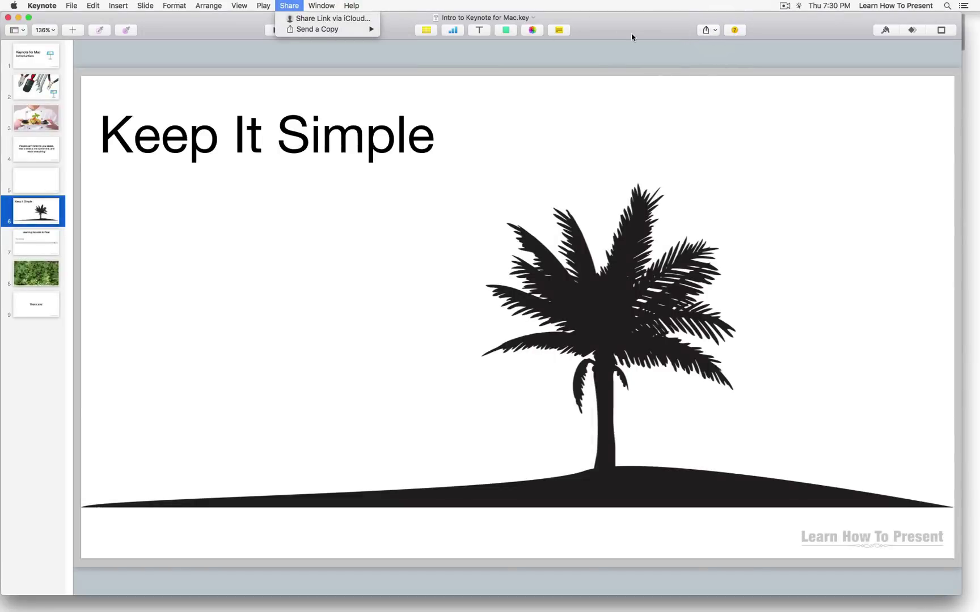
Search Keynote's Help for "save" and run the Save command from the results on the presentation
mouse_move(332, 7)
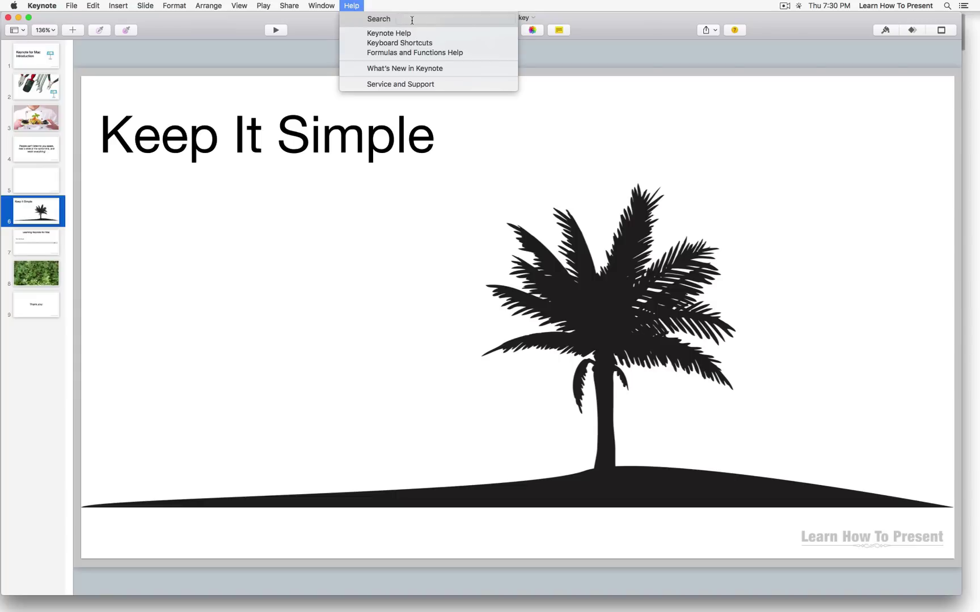
type("save")
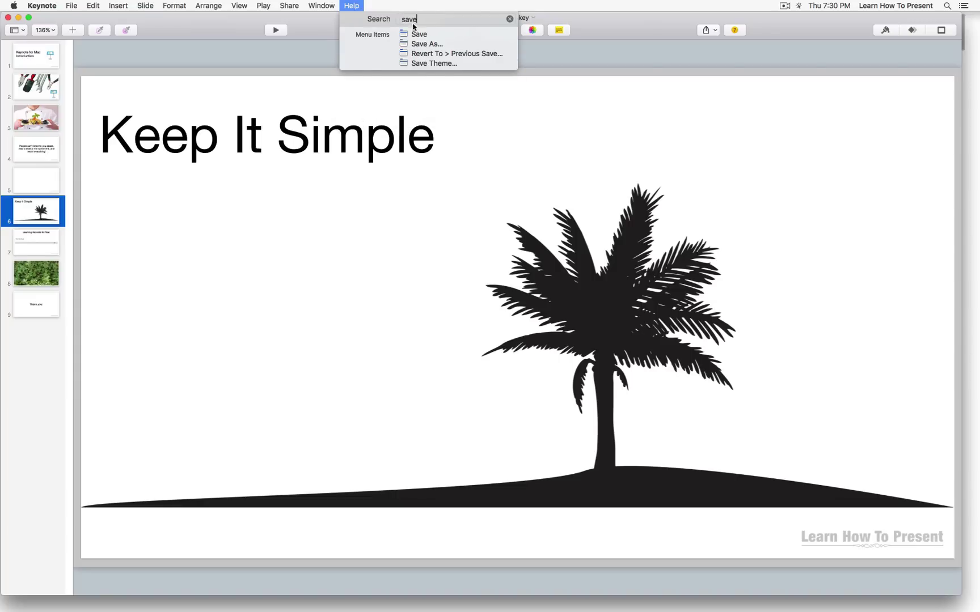
mouse_move(411, 33)
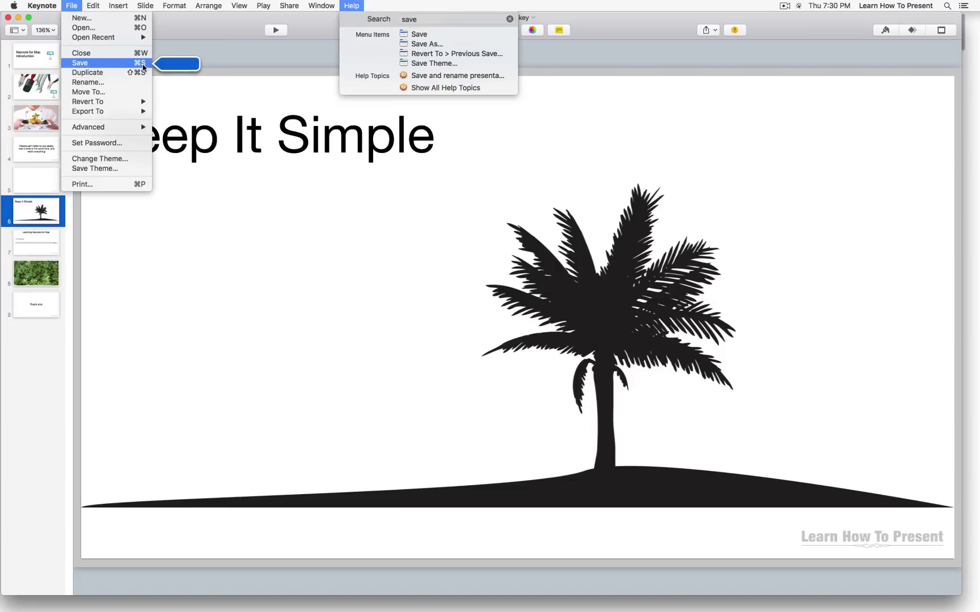
left_click(412, 35)
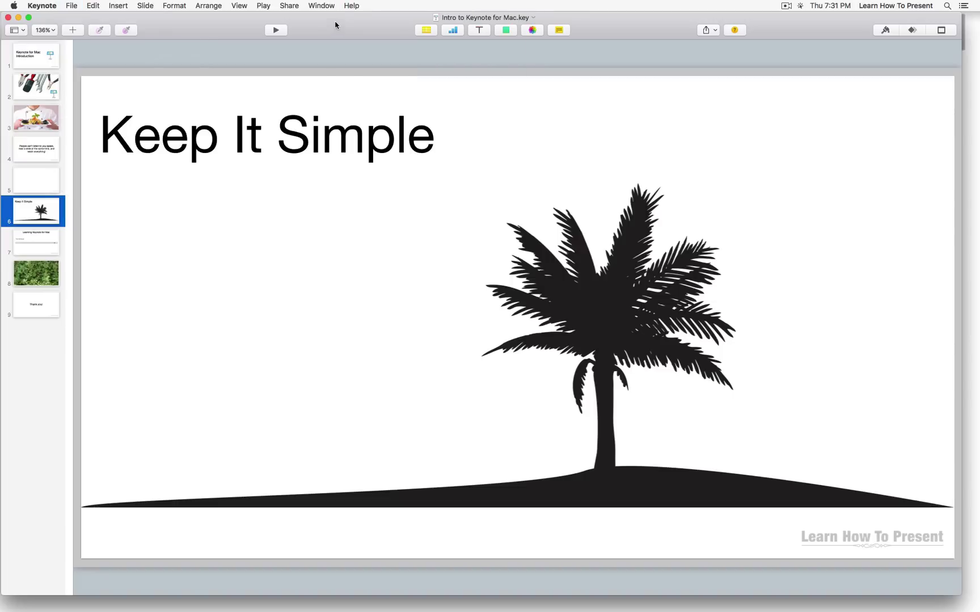
Call up Save As from the Help search results for "save", and cancel the dialog
left_click(351, 6)
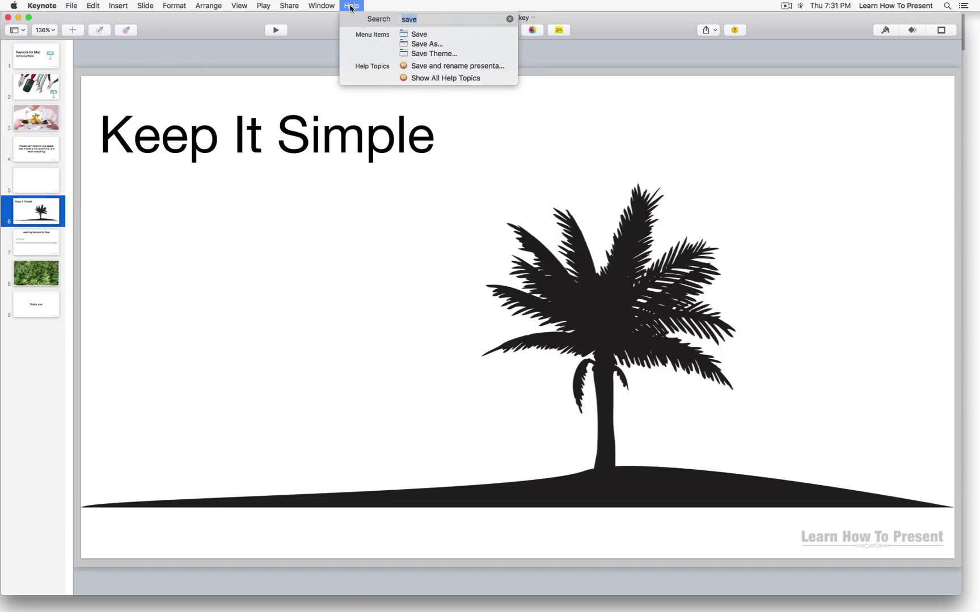
left_click(418, 46)
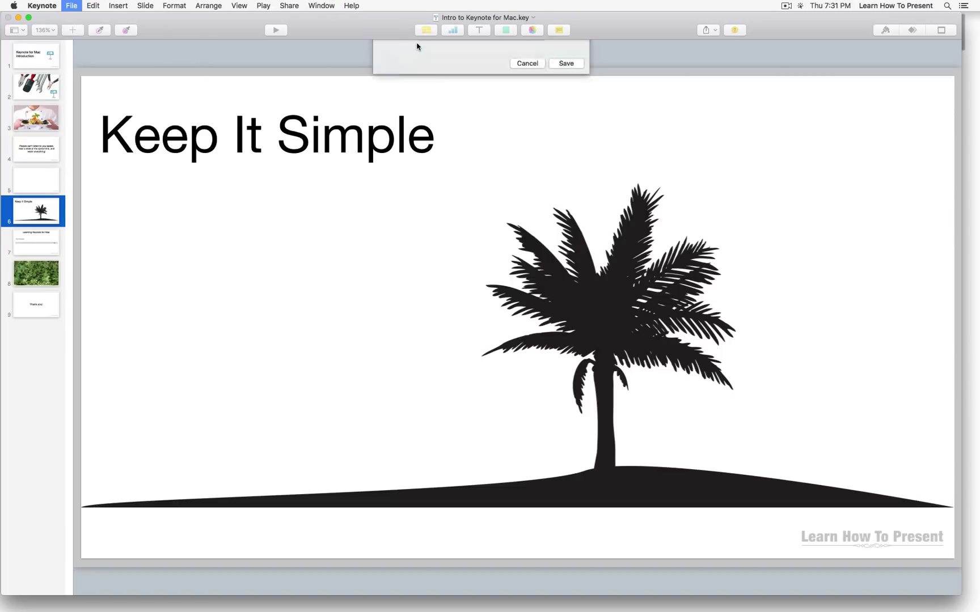
left_click(529, 117)
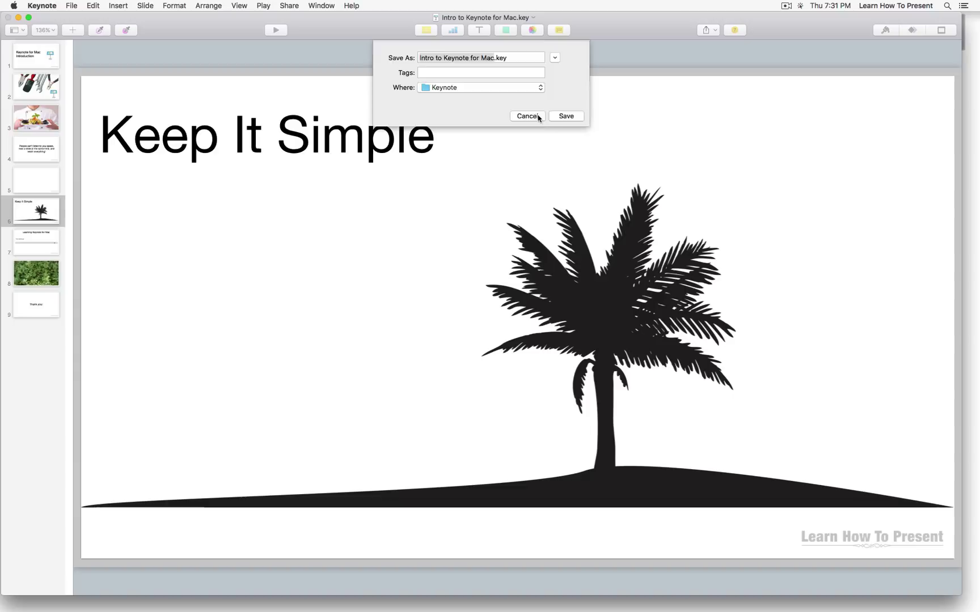
Clear the Help search for "save" and bring up the complete list of Keynote for Mac keyboard shortcuts from the Keyboard Shortcuts help page
left_click(351, 5)
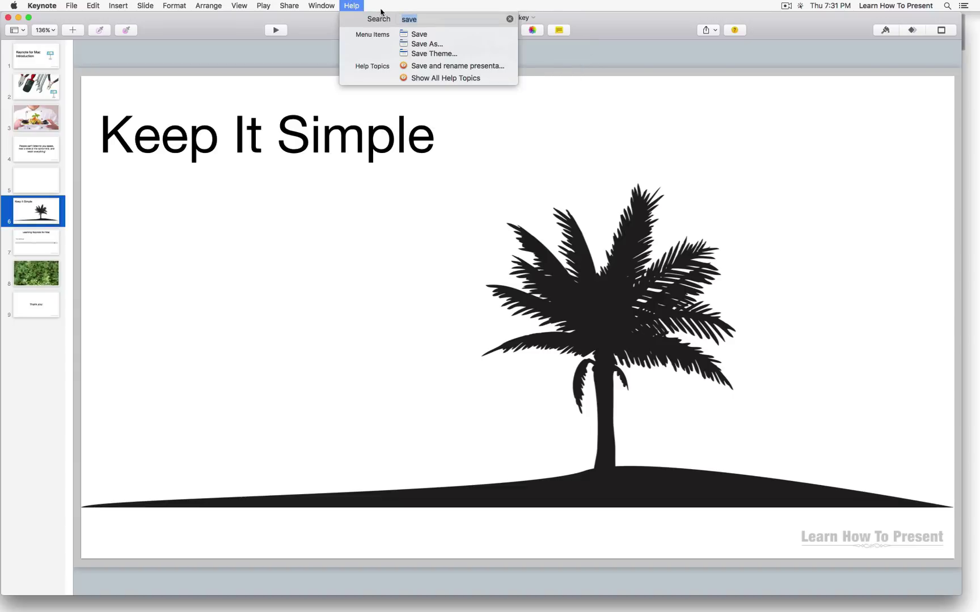
left_click(509, 18)
left_click(398, 10)
left_click(355, 7)
left_click(355, 7)
left_click(355, 7)
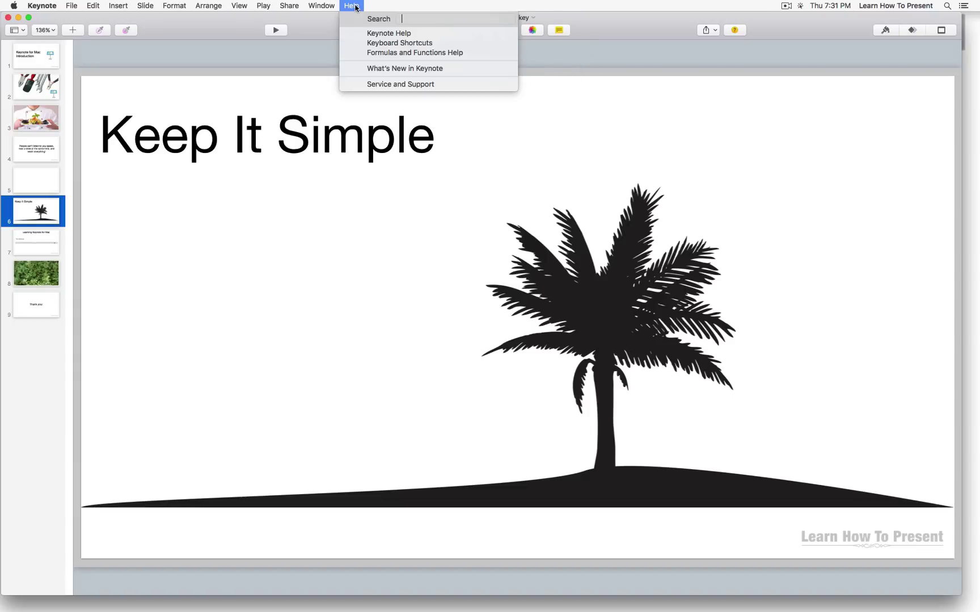
left_click(379, 43)
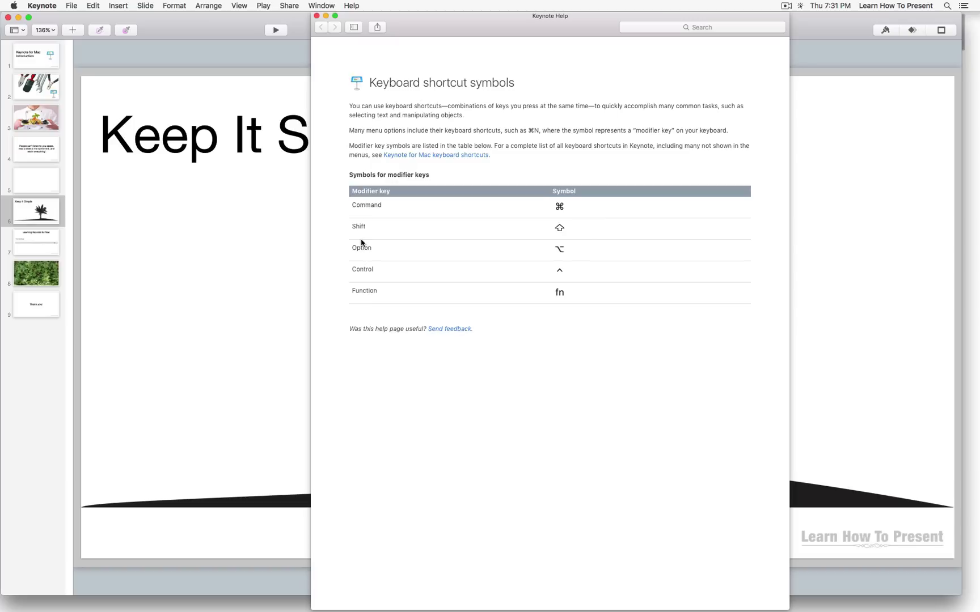
left_click(412, 156)
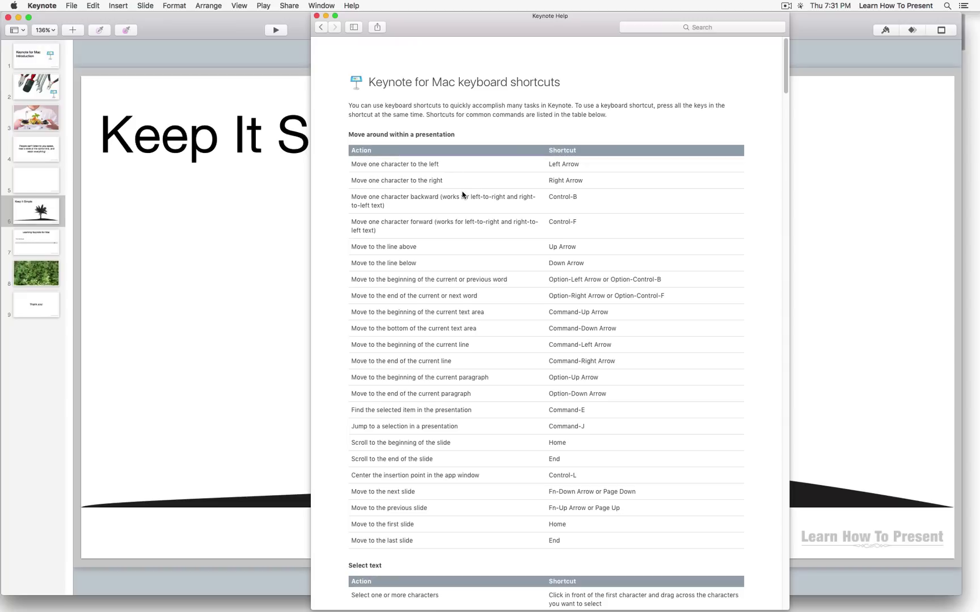
Look through the keyboard shortcut tables, including those for Light Table view and presenter mode, and close the Help window
scroll(462, 195, "down", 20)
scroll(462, 194, "down", 20)
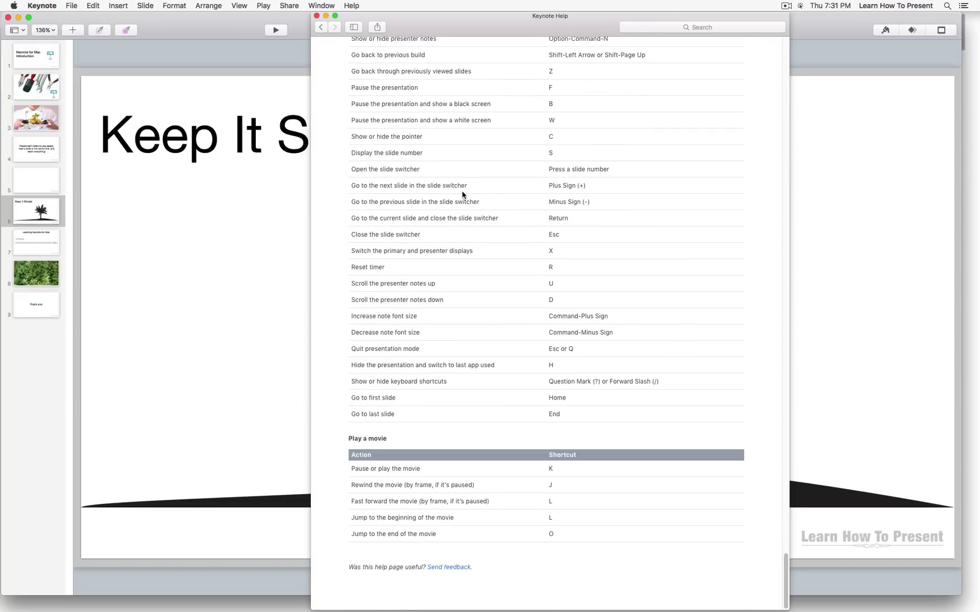
scroll(462, 195, "up", 20)
scroll(461, 193, "down", 8)
scroll(462, 192, "down", 10)
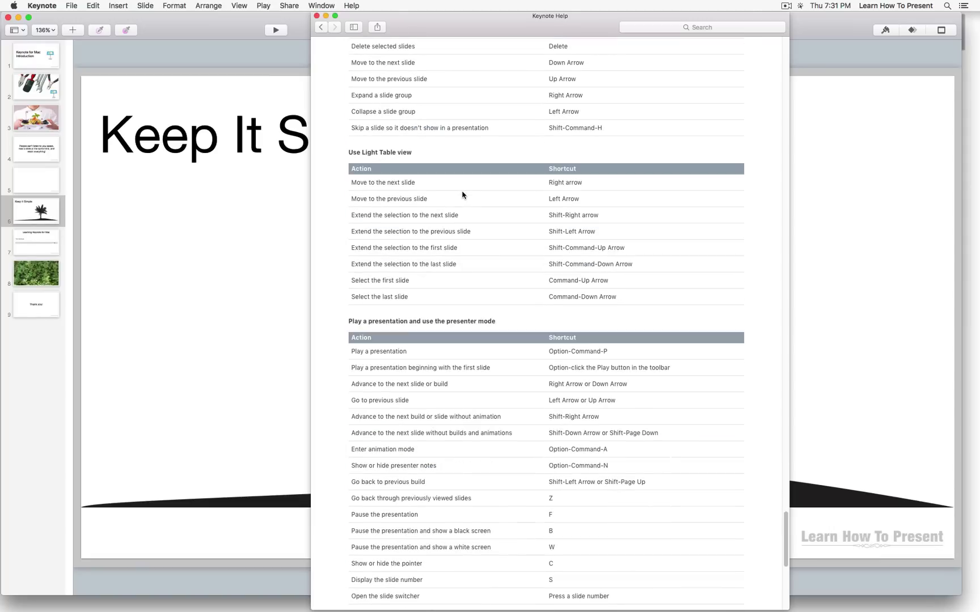
scroll(462, 194, "down", 6)
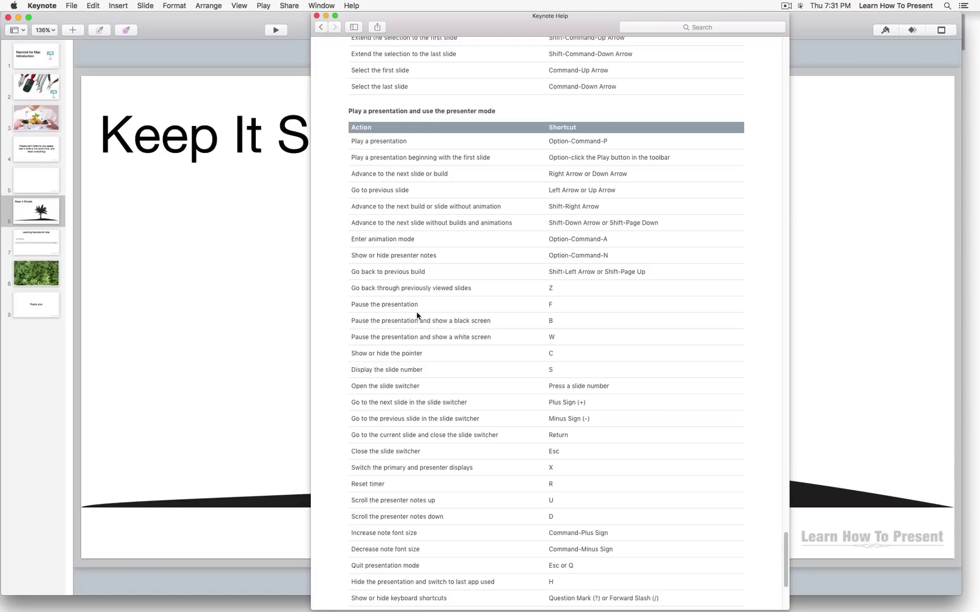
key("super+w")
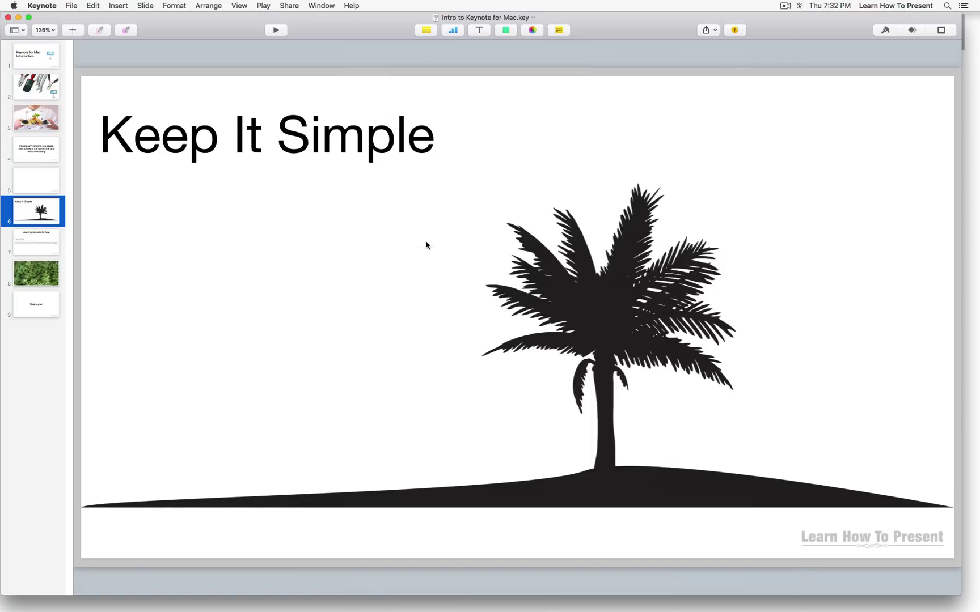
Reopen the complete Keynote for Mac keyboard shortcuts list in Help and choose to print the page
left_click(347, 6)
left_click(349, 4)
left_click(372, 44)
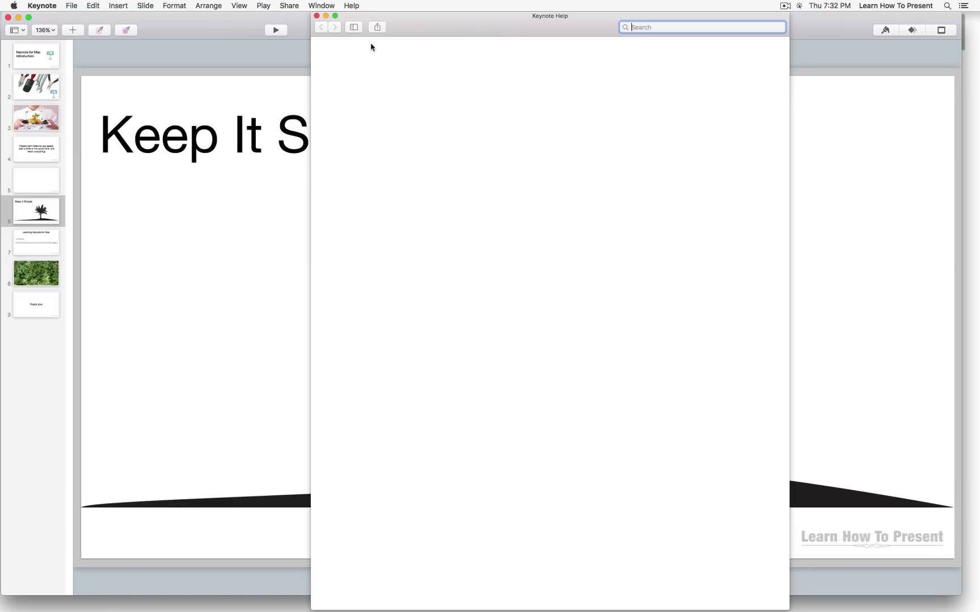
left_click(412, 155)
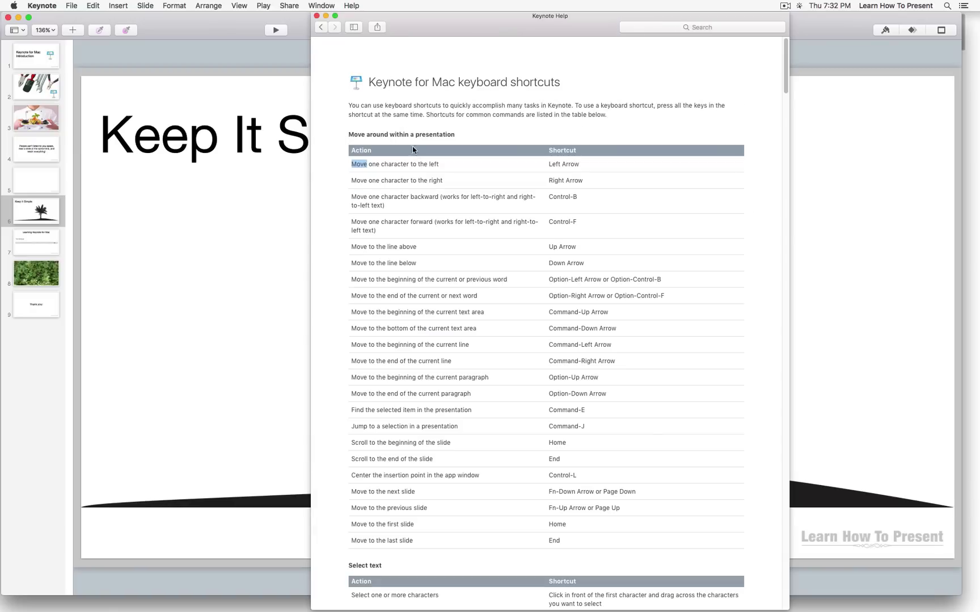
left_click(378, 28)
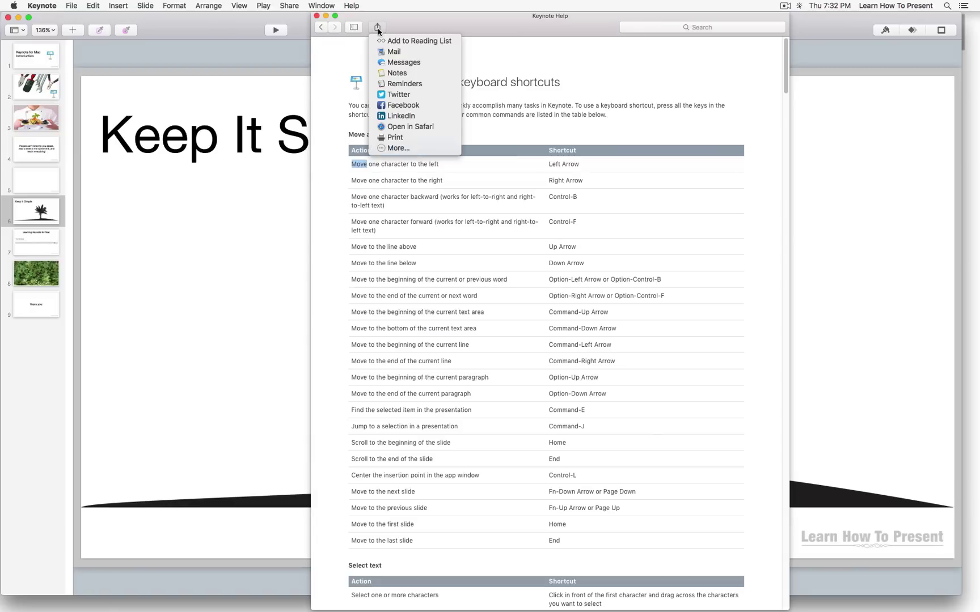
left_click(401, 141)
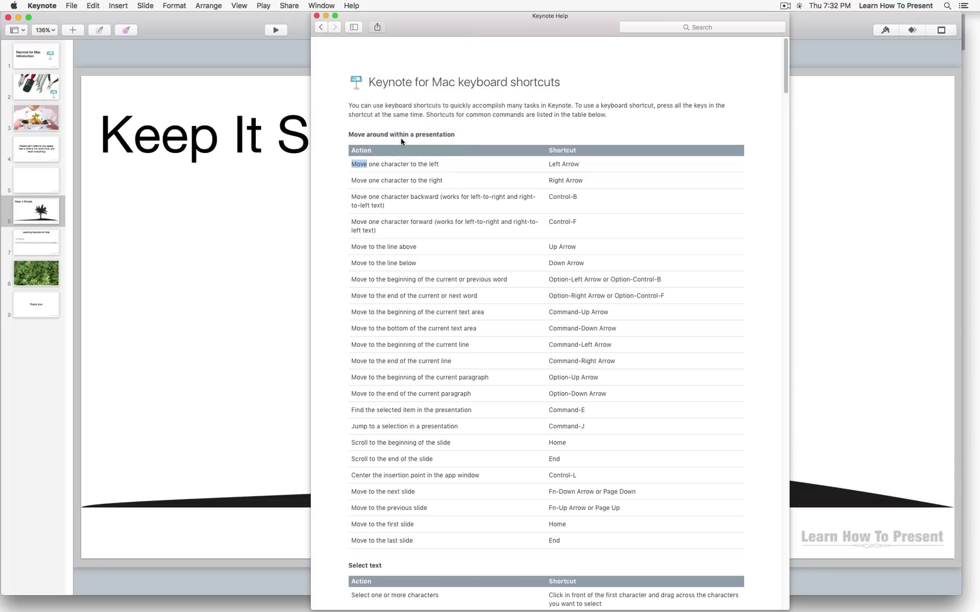